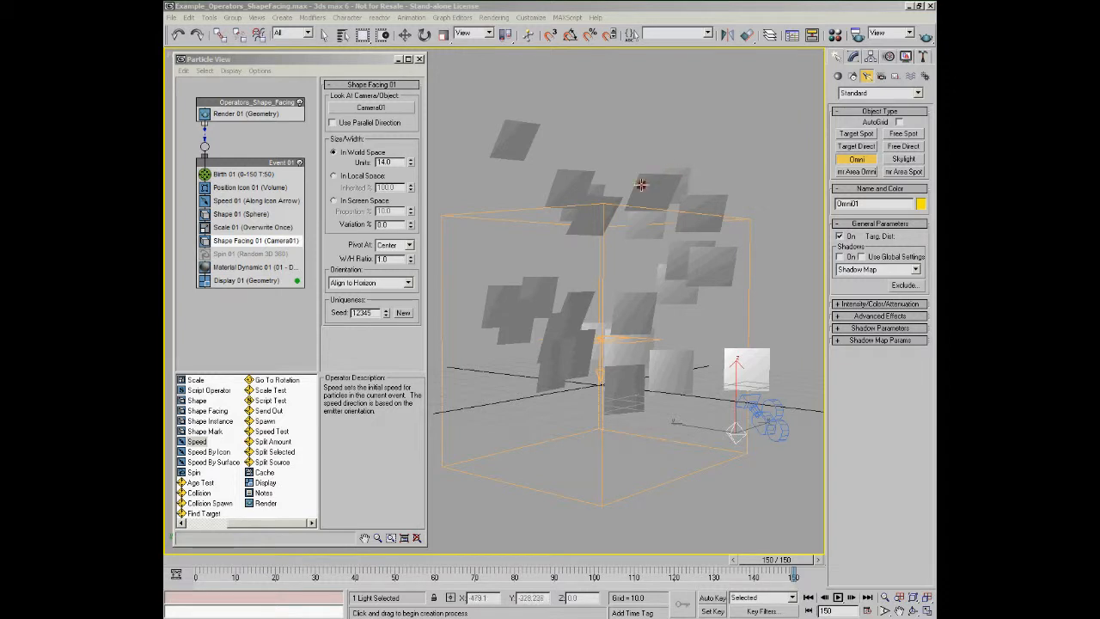
- Select the Operators_Shape_Facing particle system and scrub its animation from frame 0 to 150
{"action": "key", "text": "w"}
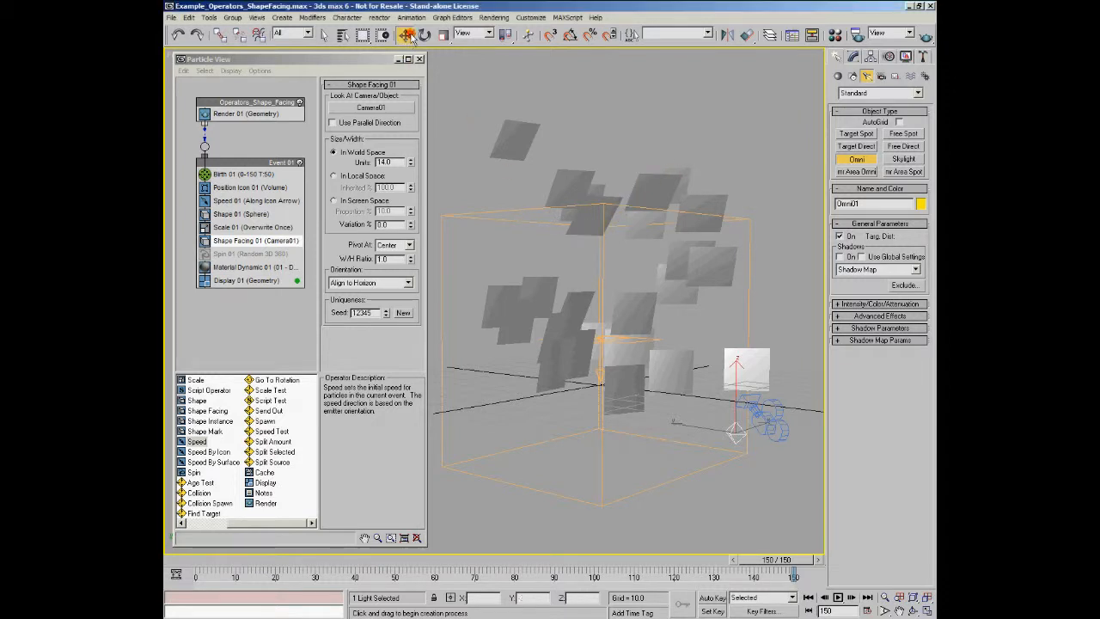
{"action": "left_click", "coordinate": [512, 217]}
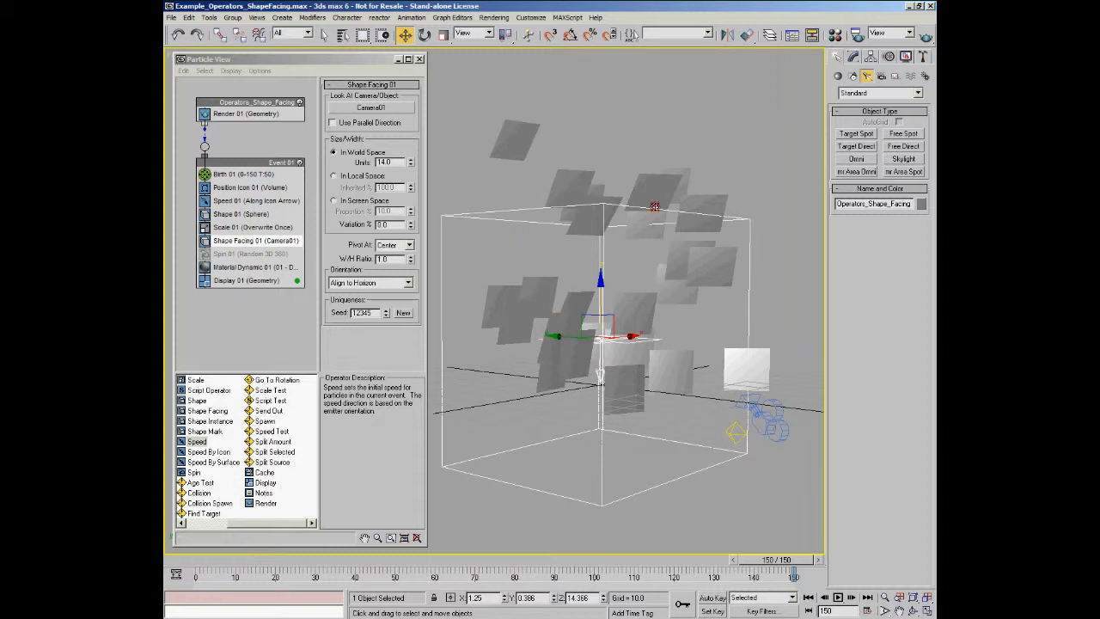
{"action": "left_click", "coordinate": [216, 563]}
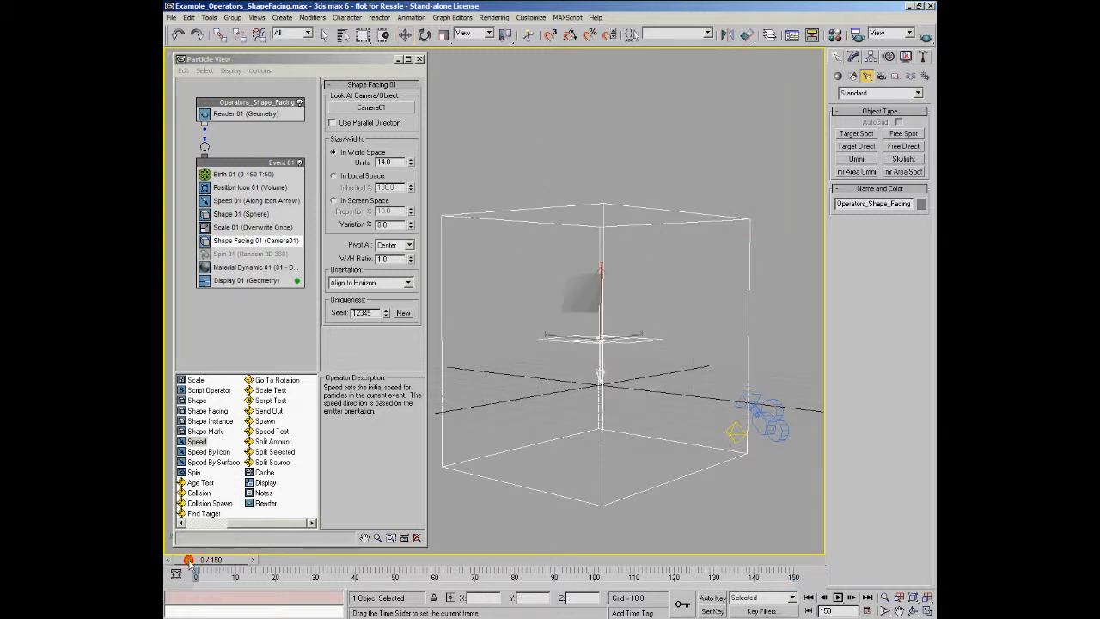
{"action": "mouse_move", "coordinate": [189, 567]}
{"action": "left_mouse_down"}
{"action": "mouse_move", "coordinate": [528, 598]}
{"action": "mouse_move", "coordinate": [176, 574]}
{"action": "mouse_move", "coordinate": [467, 563]}
{"action": "mouse_move", "coordinate": [186, 550]}
{"action": "left_mouse_up"}
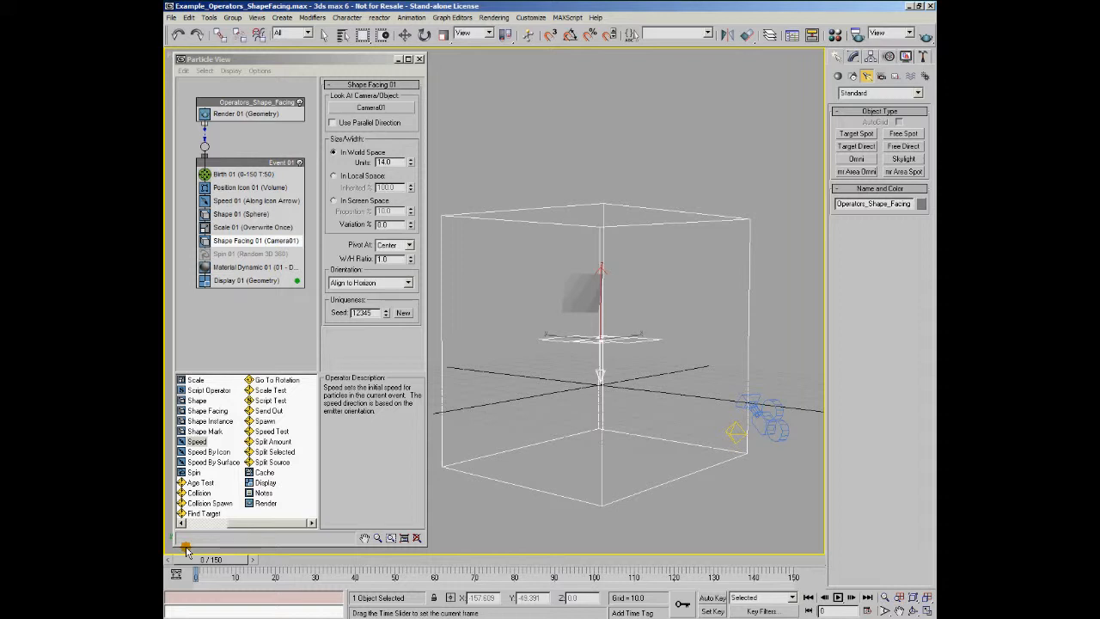
{"action": "left_click_drag", "start_coordinate": [186, 551], "coordinate": [783, 604]}
{"action": "key", "text": "w"}
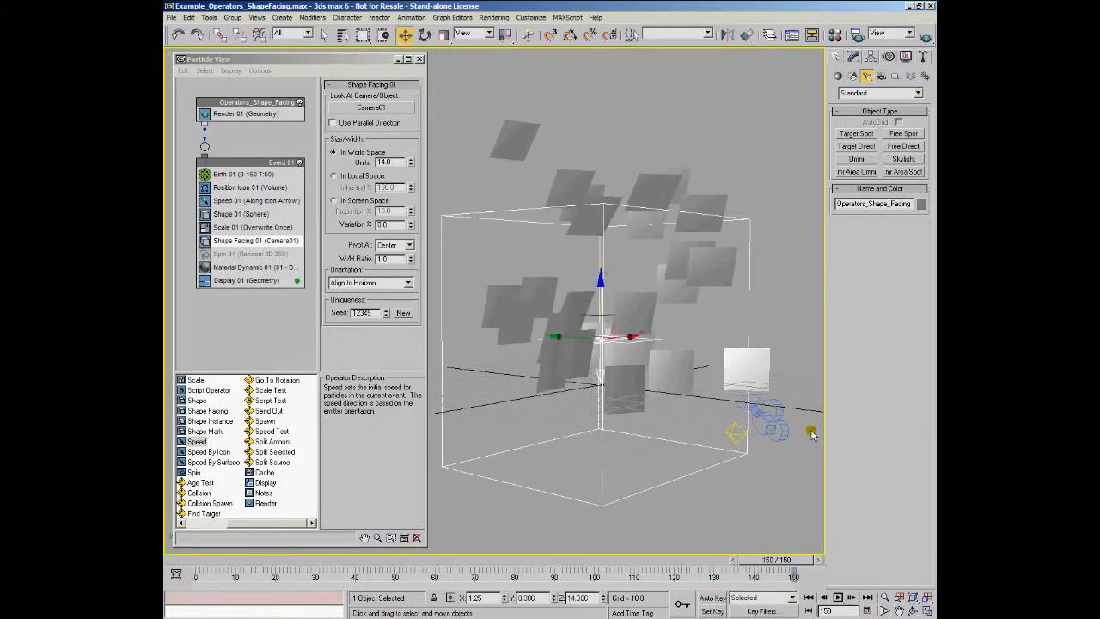
- Inspect the cropping of the scripted_Lights0000 bitmap used as the 01 - Default material's diffuse map
{"action": "left_click", "coordinate": [833, 34]}
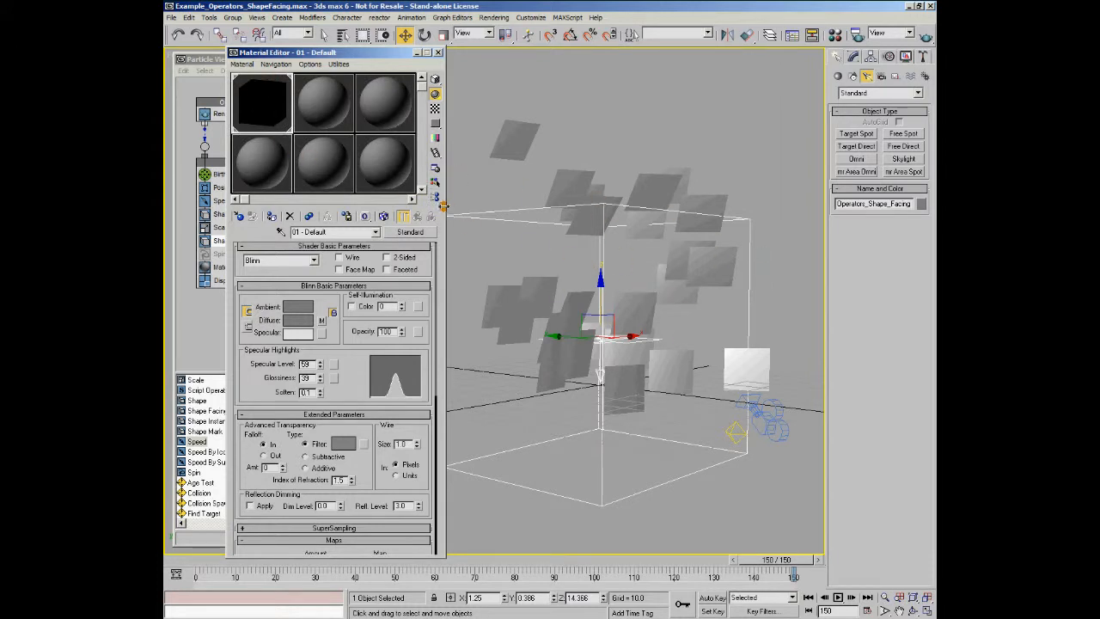
{"action": "scroll", "coordinate": [378, 447], "scroll_direction": "down", "scroll_amount": 2}
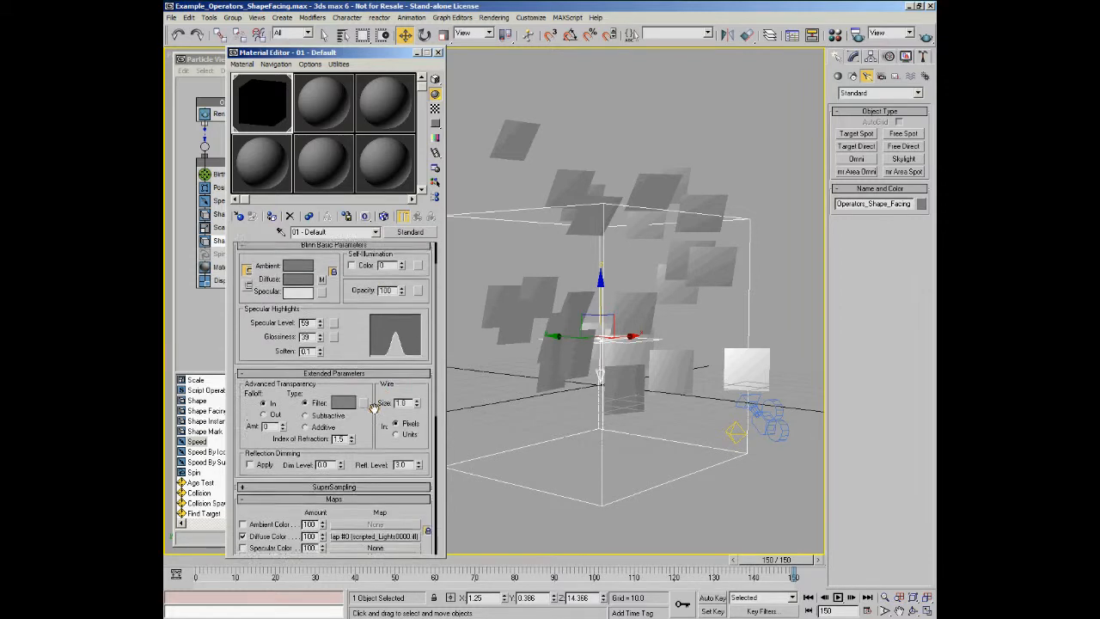
{"action": "left_click", "coordinate": [373, 366]}
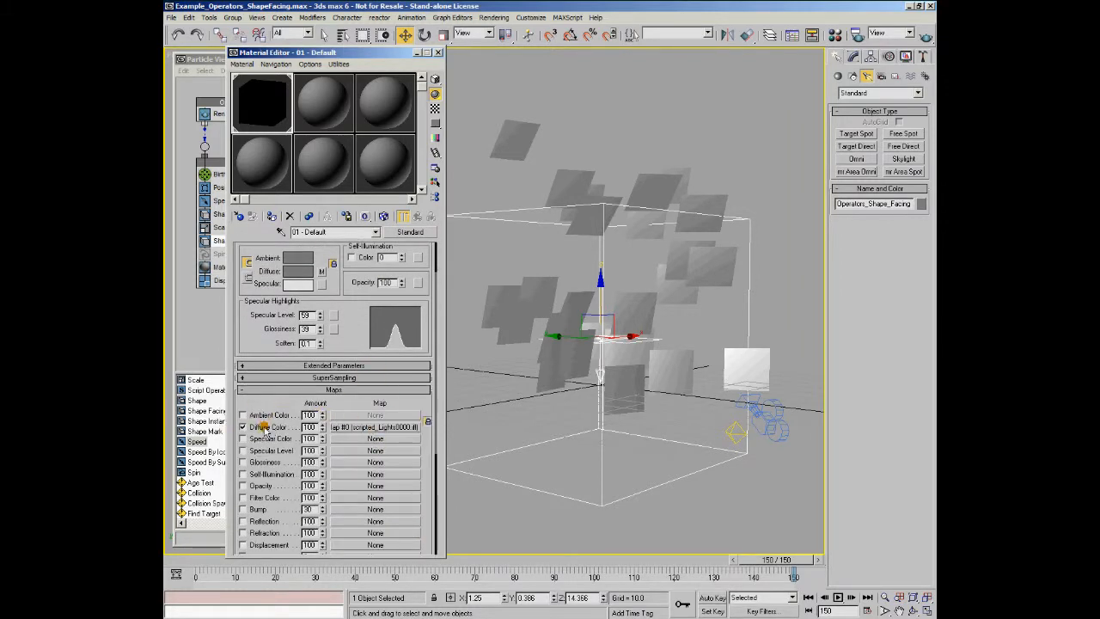
{"action": "left_click", "coordinate": [349, 427]}
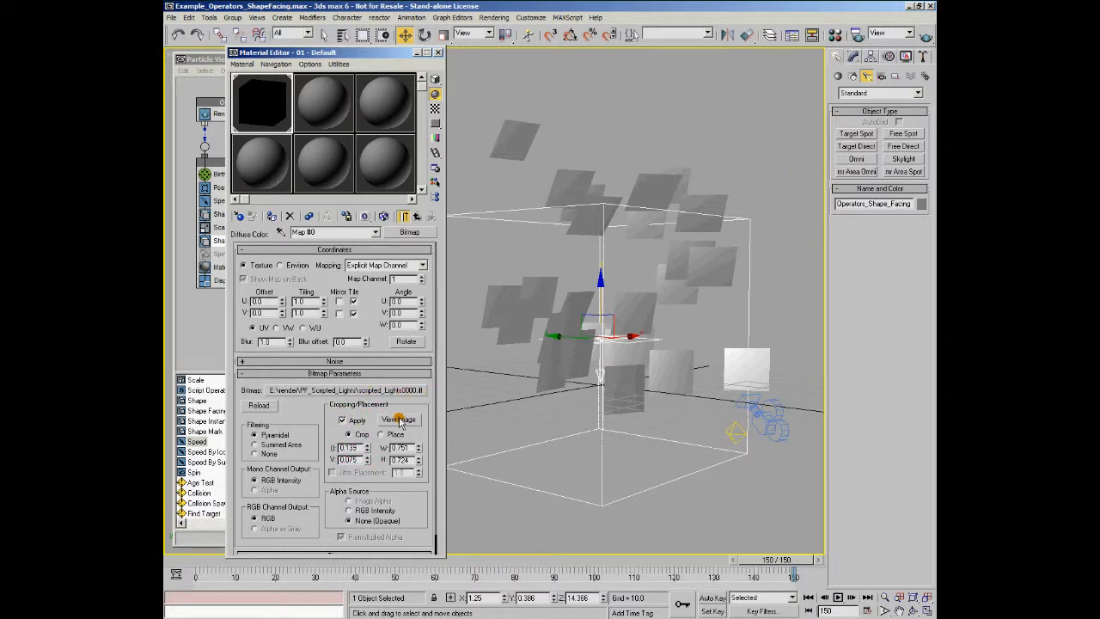
{"action": "left_click", "coordinate": [398, 419]}
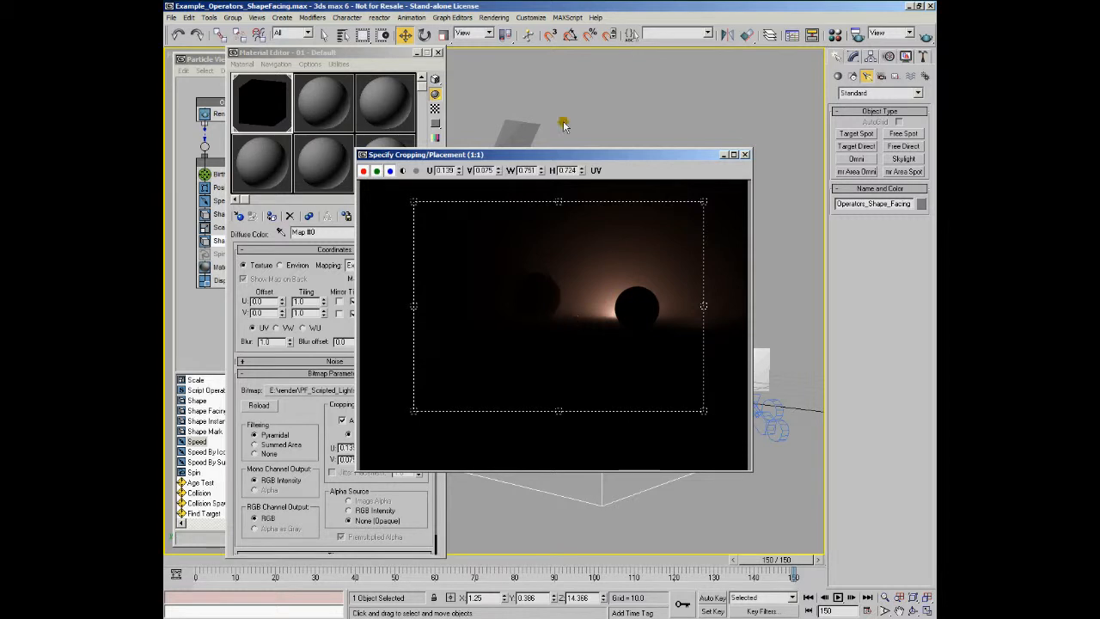
{"action": "left_click", "coordinate": [744, 155]}
{"action": "left_click", "coordinate": [418, 216]}
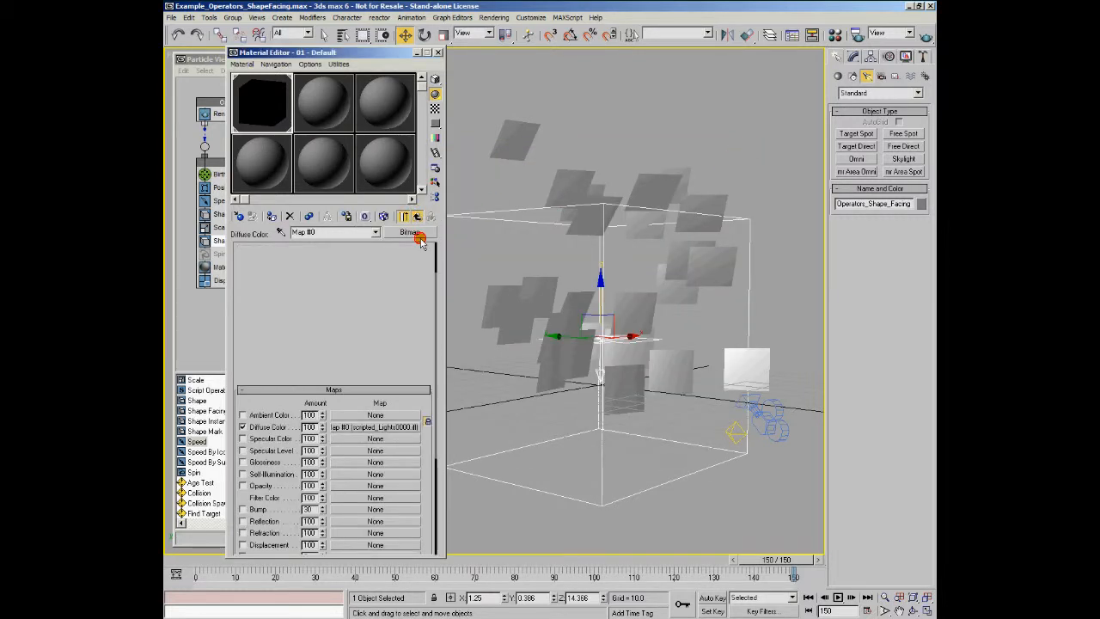
- Show the 01 - Default material's map in the viewport and scrub the animation through to frame 150
{"action": "left_click", "coordinate": [383, 217]}
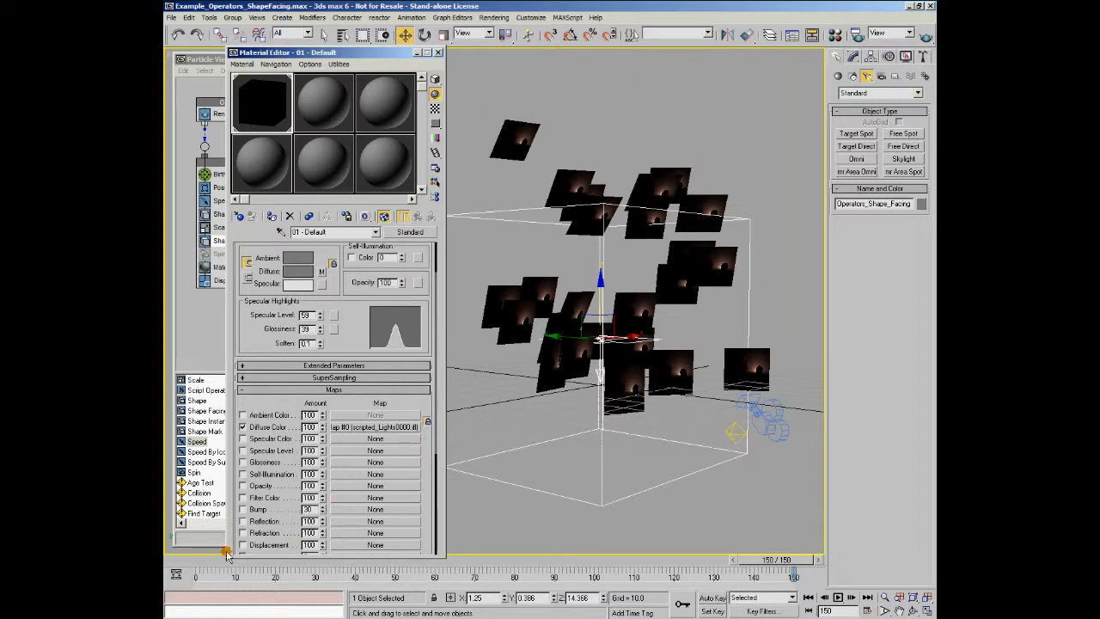
{"action": "left_click", "coordinate": [183, 560]}
{"action": "left_click_drag", "start_coordinate": [183, 563], "coordinate": [780, 581]}
{"action": "key", "text": "w"}
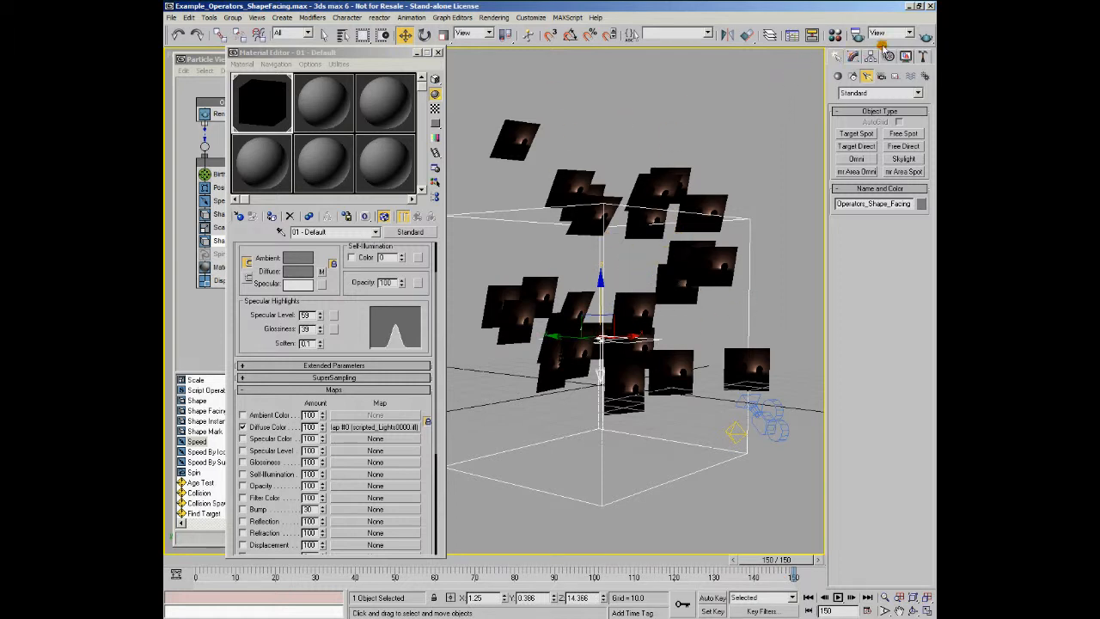
- Render the perspective view at frame 150 and close the rendered image
{"action": "left_click", "coordinate": [925, 36]}
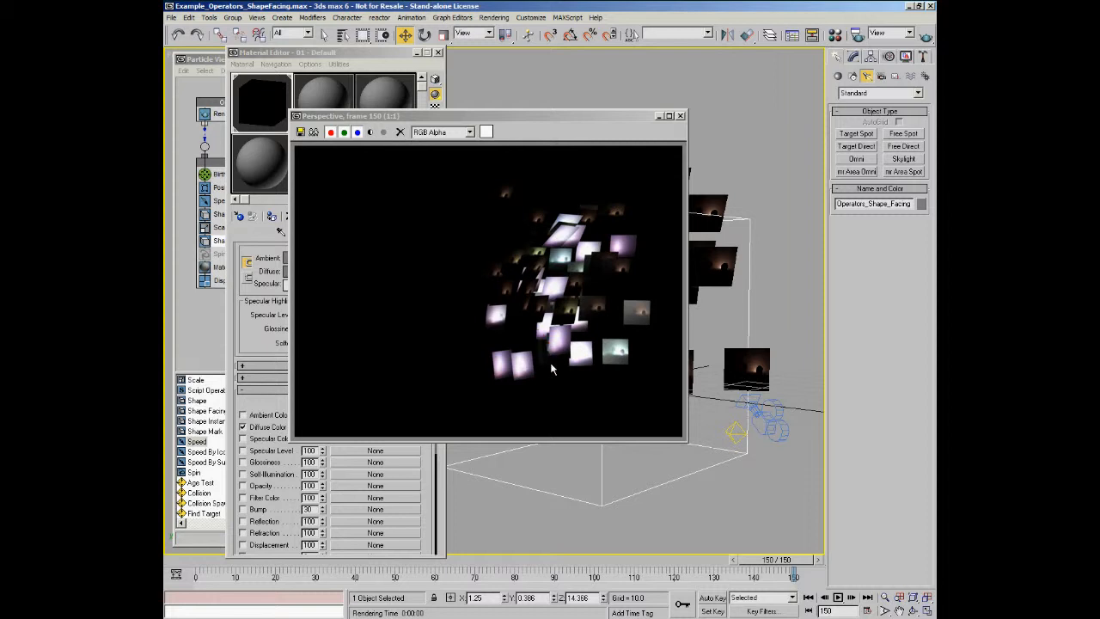
{"action": "left_click", "coordinate": [679, 115]}
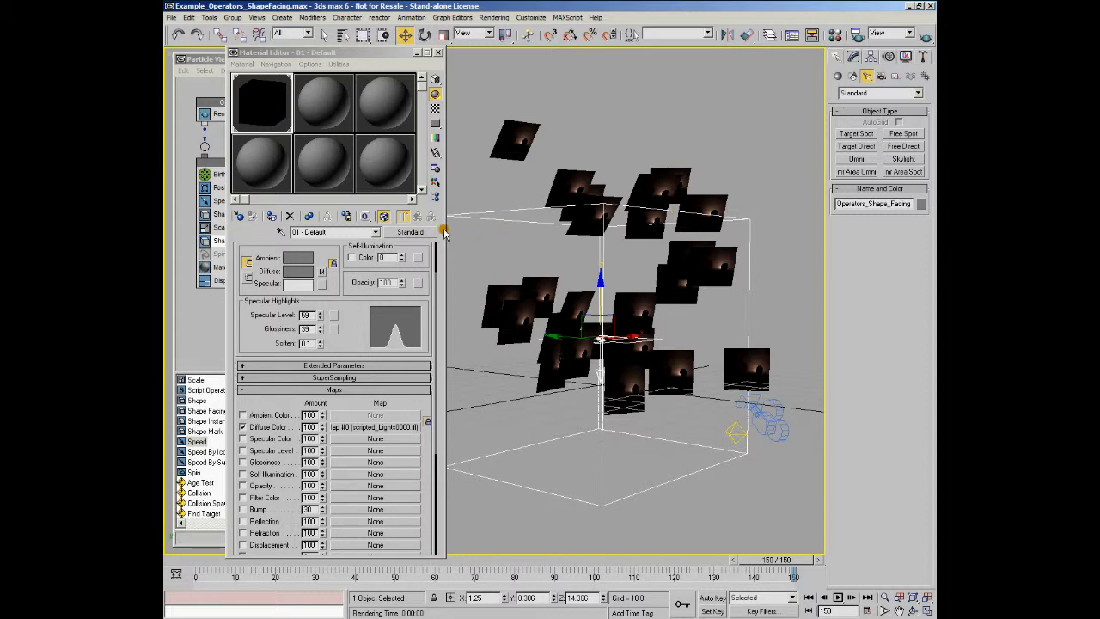
- Turn off the material's map display in the viewport and close the Material Editor
{"action": "left_click", "coordinate": [385, 216]}
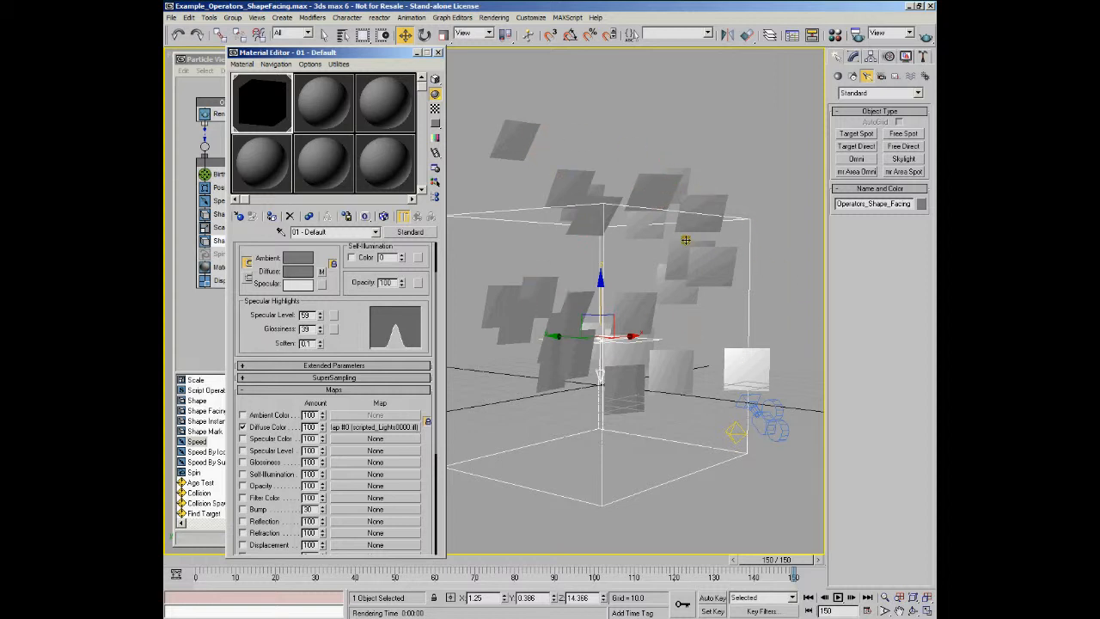
{"action": "mouse_move", "coordinate": [697, 311]}
{"action": "middle_mouse_down", "text": "alt"}
{"action": "mouse_move", "coordinate": [694, 340]}
{"action": "mouse_move", "coordinate": [700, 317]}
{"action": "middle_mouse_up", "text": "alt"}
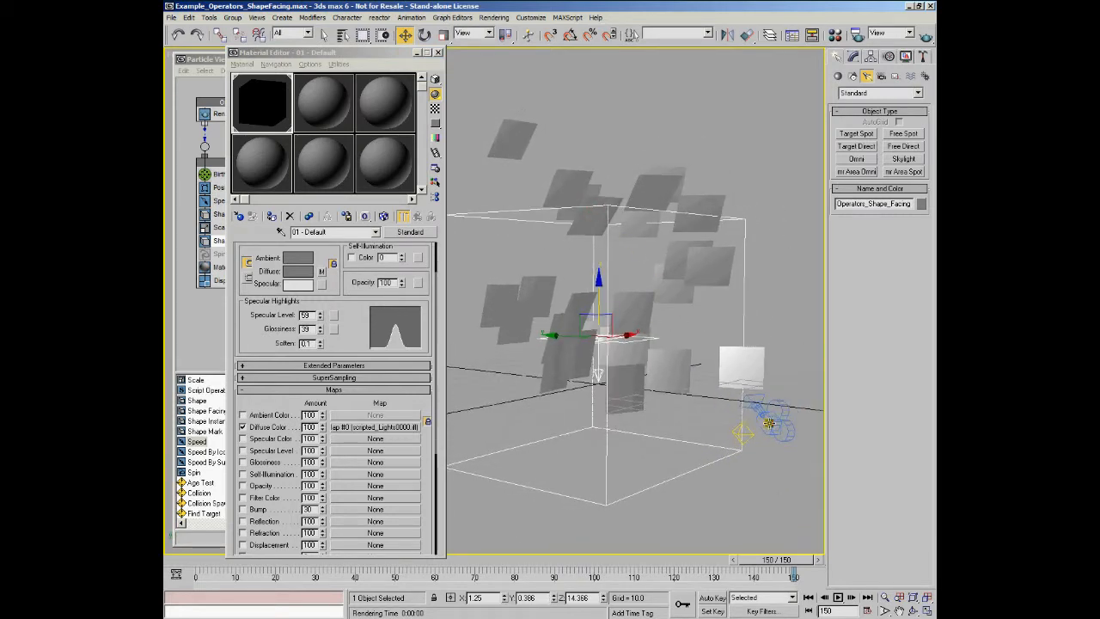
{"action": "left_click", "coordinate": [436, 54]}
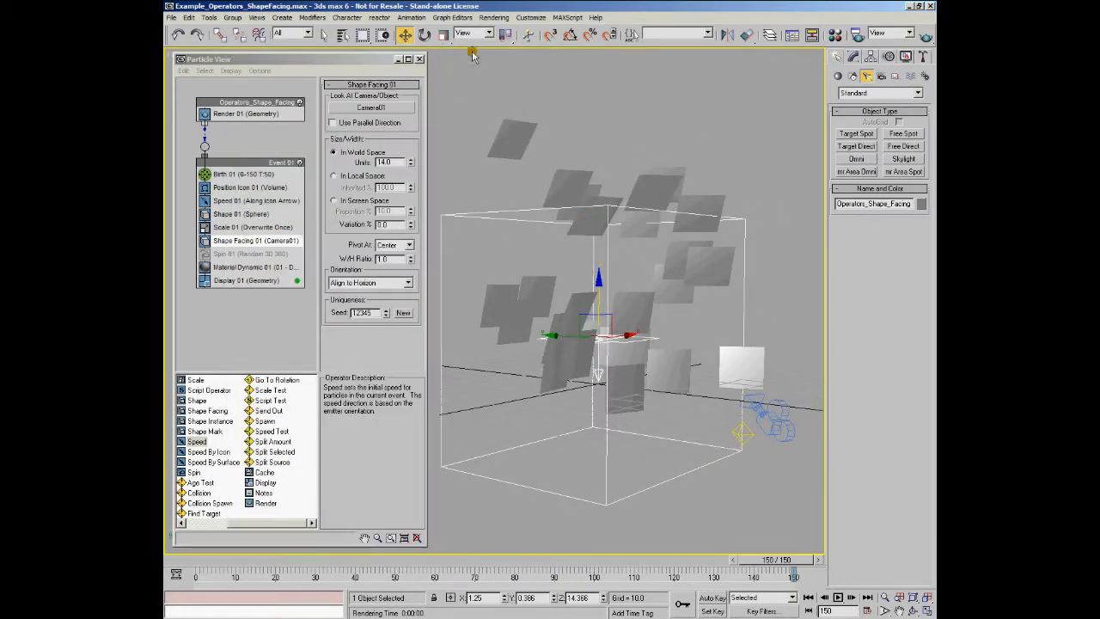
{"action": "middle_click_drag", "start_coordinate": [621, 147], "coordinate": [633, 149]}
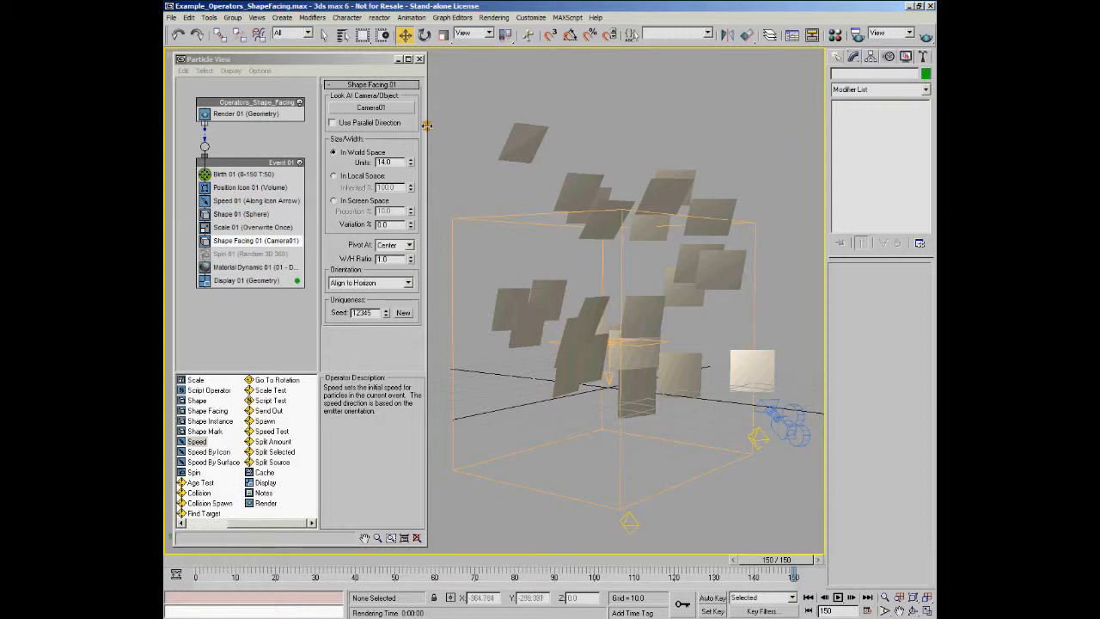
- Make Omni02 the Shape Facing look-at object, and move that light to about X -107.8, Y -76.3, Z -1.8
{"action": "left_click", "coordinate": [379, 108]}
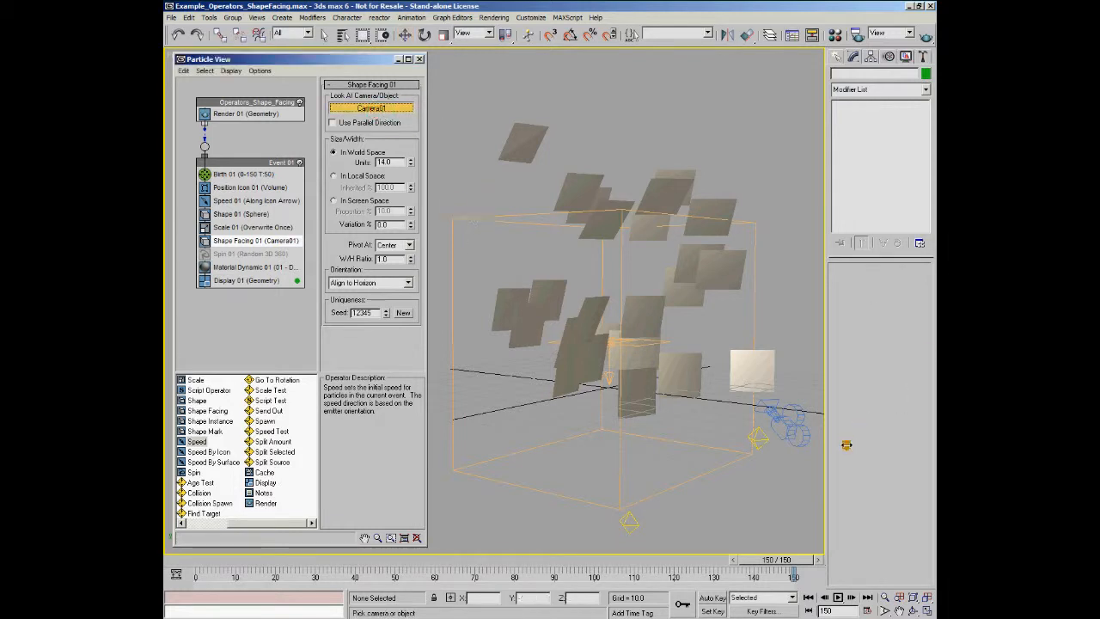
{"action": "left_click", "coordinate": [800, 408]}
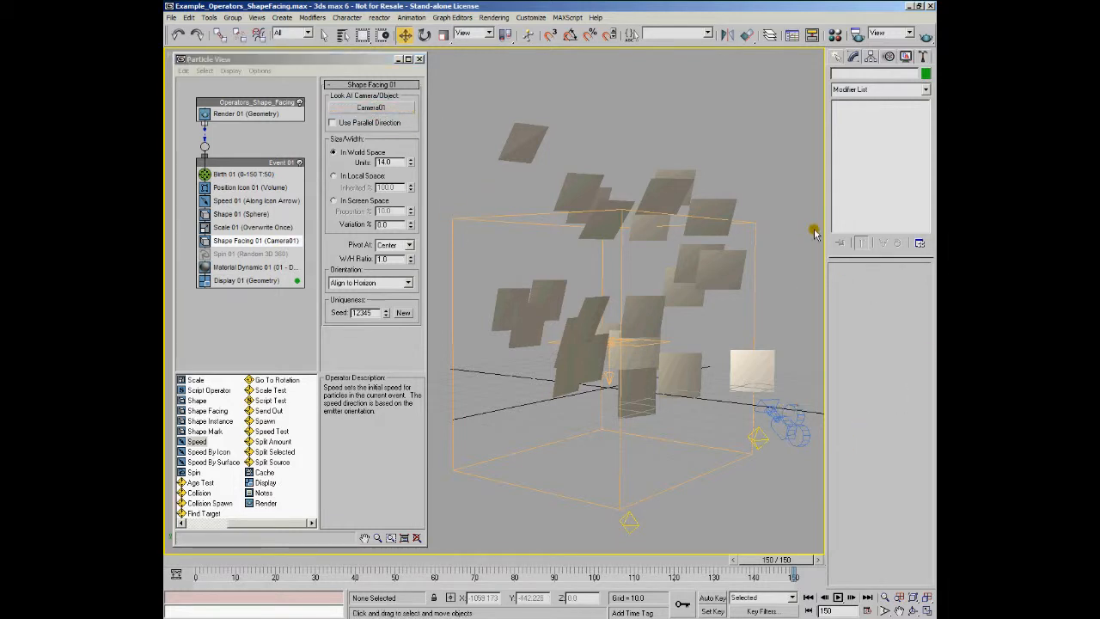
{"action": "left_click", "coordinate": [378, 110]}
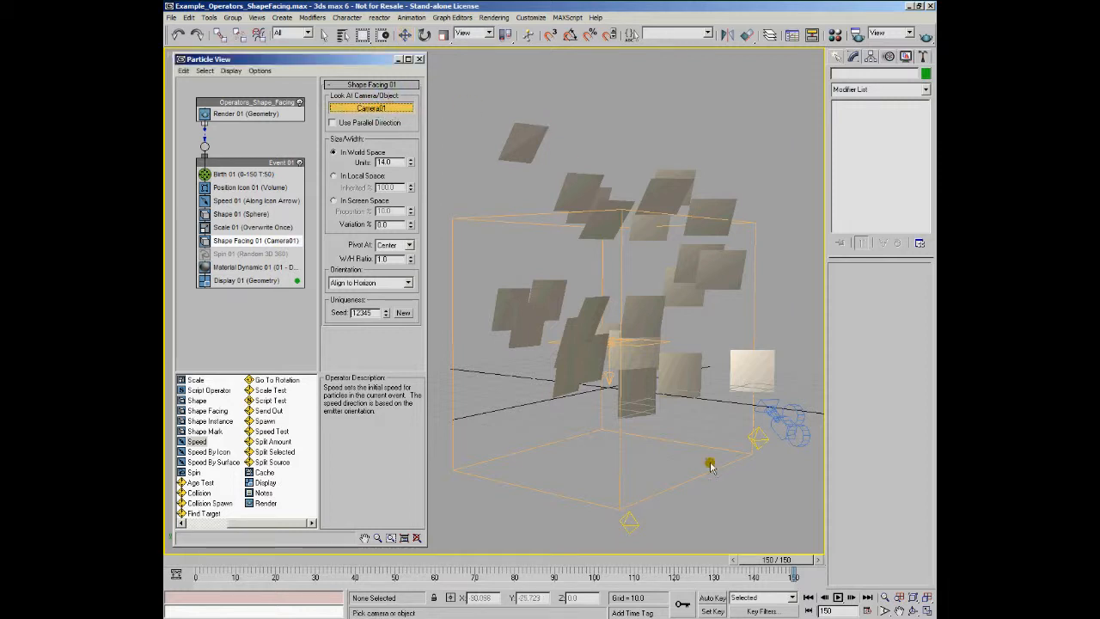
{"action": "left_click", "coordinate": [633, 521]}
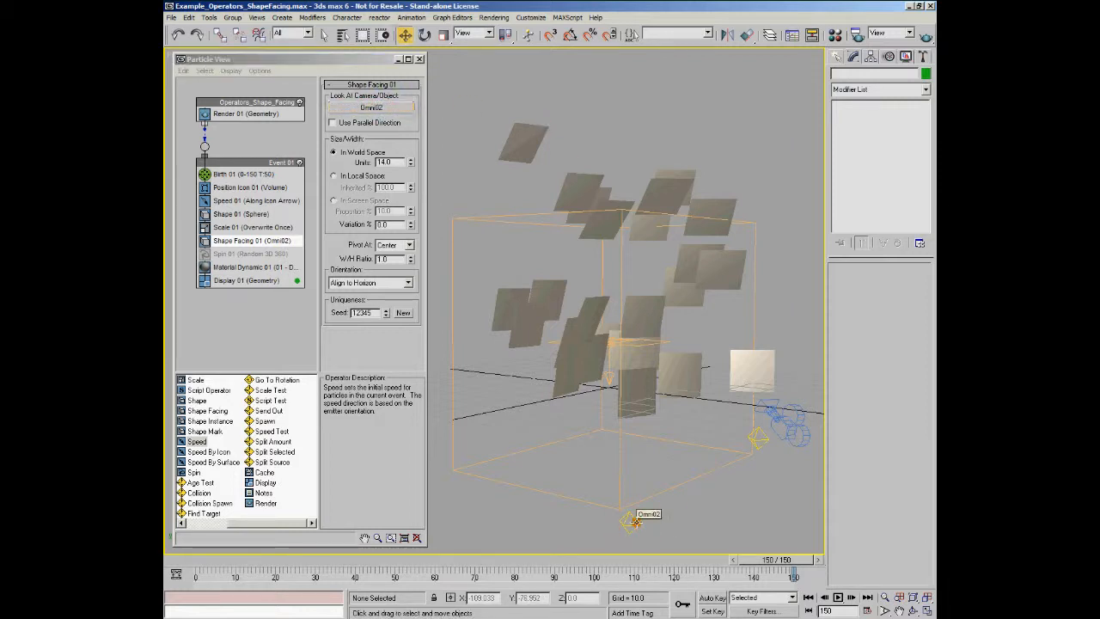
{"action": "left_click_drag", "start_coordinate": [266, 565], "coordinate": [803, 585]}
{"action": "left_click", "coordinate": [405, 35]}
{"action": "mouse_move", "coordinate": [630, 524]}
{"action": "left_mouse_down"}
{"action": "mouse_move", "coordinate": [606, 293]}
{"action": "mouse_move", "coordinate": [687, 215]}
{"action": "mouse_move", "coordinate": [734, 112]}
{"action": "mouse_move", "coordinate": [470, 98]}
{"action": "mouse_move", "coordinate": [434, 402]}
{"action": "mouse_move", "coordinate": [699, 318]}
{"action": "mouse_move", "coordinate": [481, 470]}
{"action": "mouse_move", "coordinate": [666, 470]}
{"action": "mouse_move", "coordinate": [640, 525]}
{"action": "mouse_move", "coordinate": [638, 515]}
{"action": "left_mouse_up"}
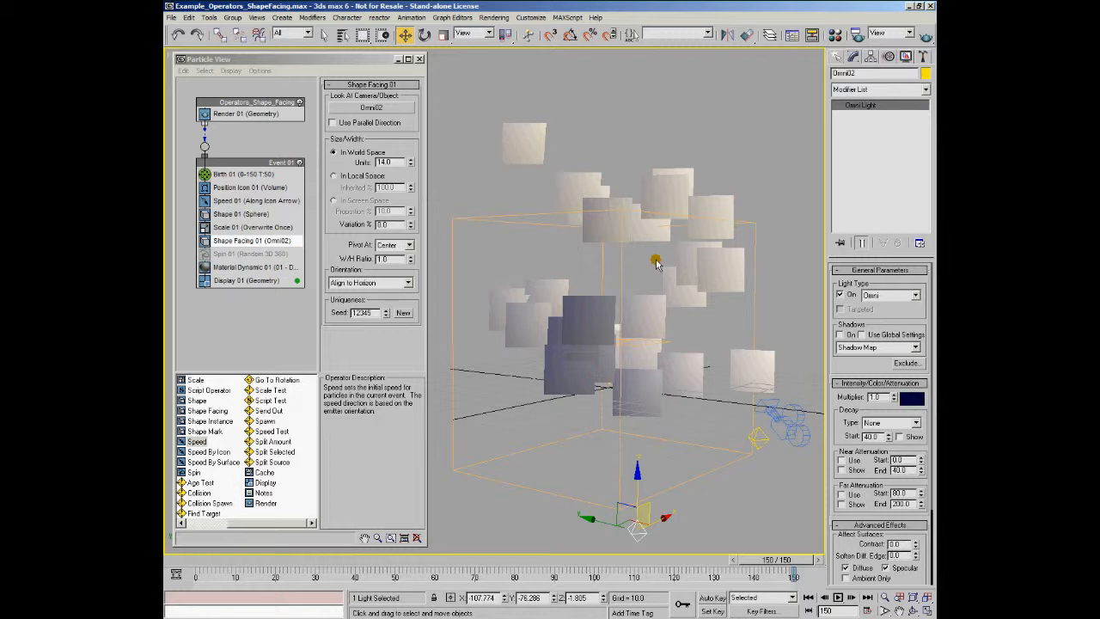
- Set the Shape Facing look-at object back to Camera01 and move the camera down to about Z -13.4
{"action": "left_click", "coordinate": [356, 106]}
{"action": "left_click", "coordinate": [793, 410]}
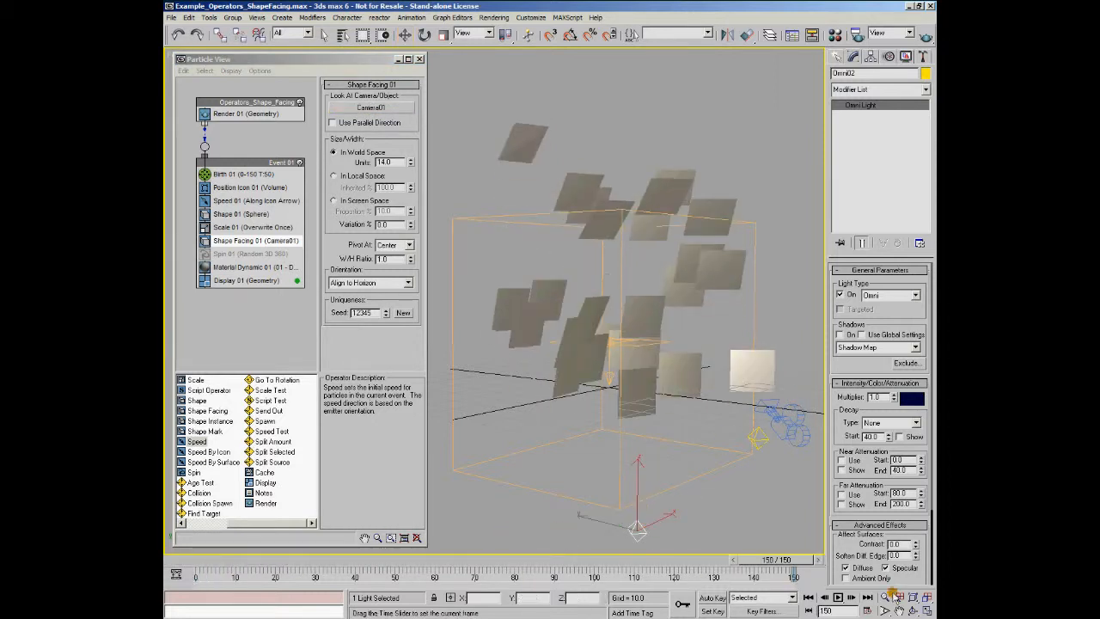
{"action": "left_click", "coordinate": [795, 414]}
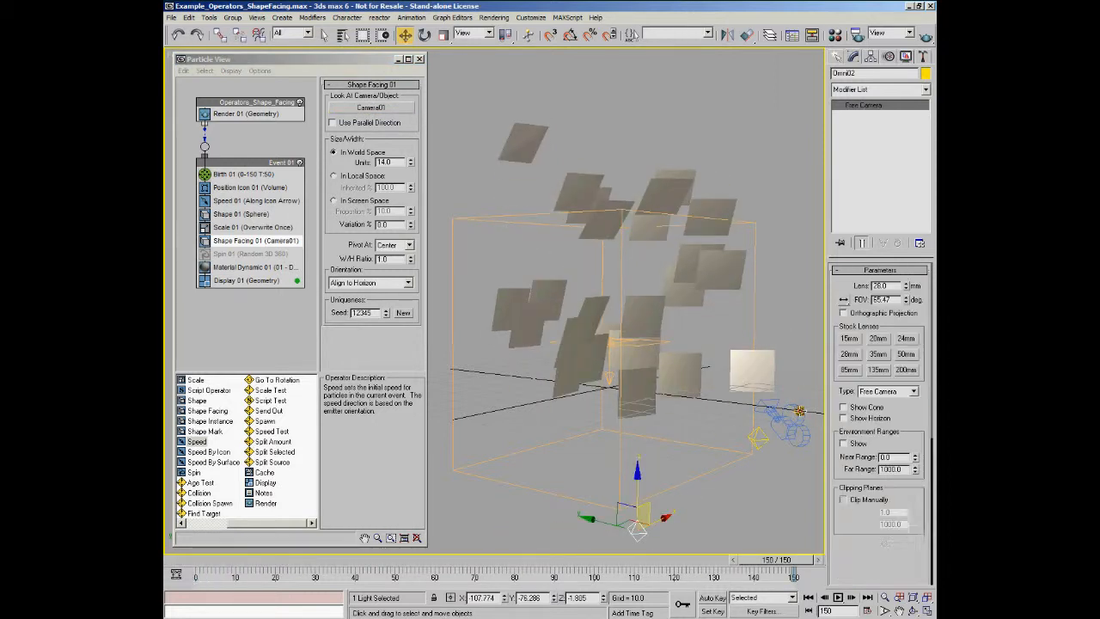
{"action": "left_click_drag", "start_coordinate": [789, 406], "coordinate": [777, 472]}
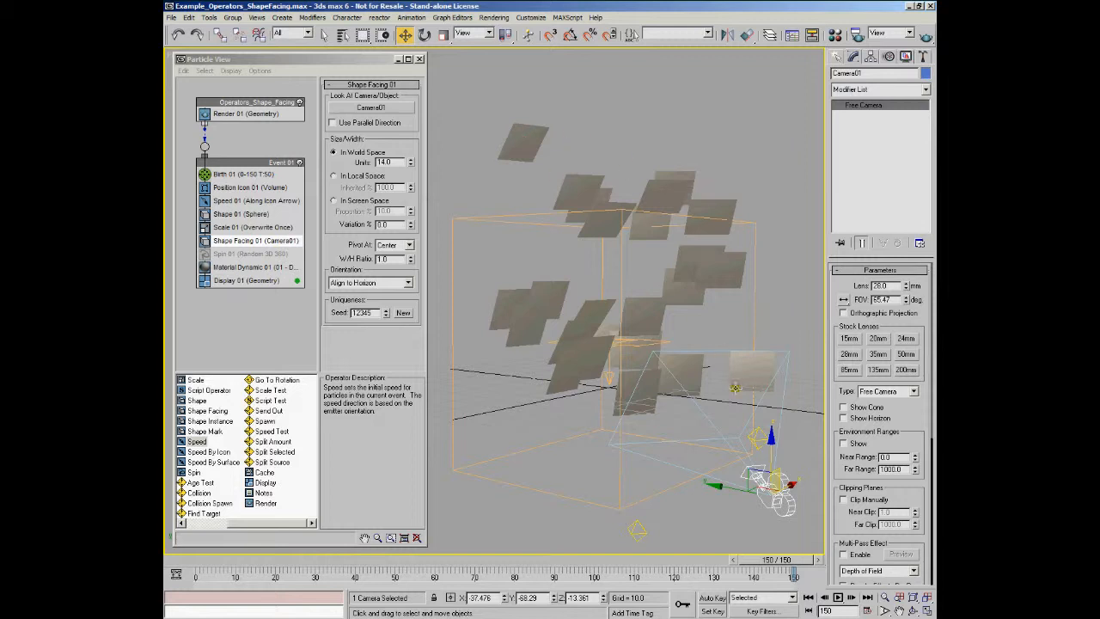
{"action": "left_click", "coordinate": [517, 138]}
{"action": "left_click", "coordinate": [557, 104]}
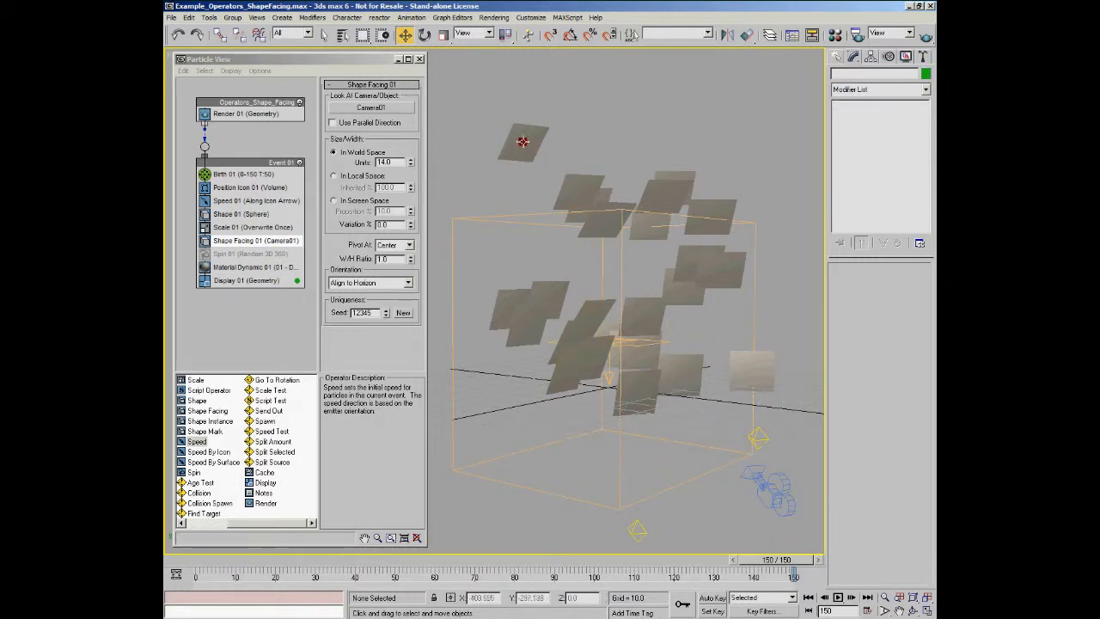